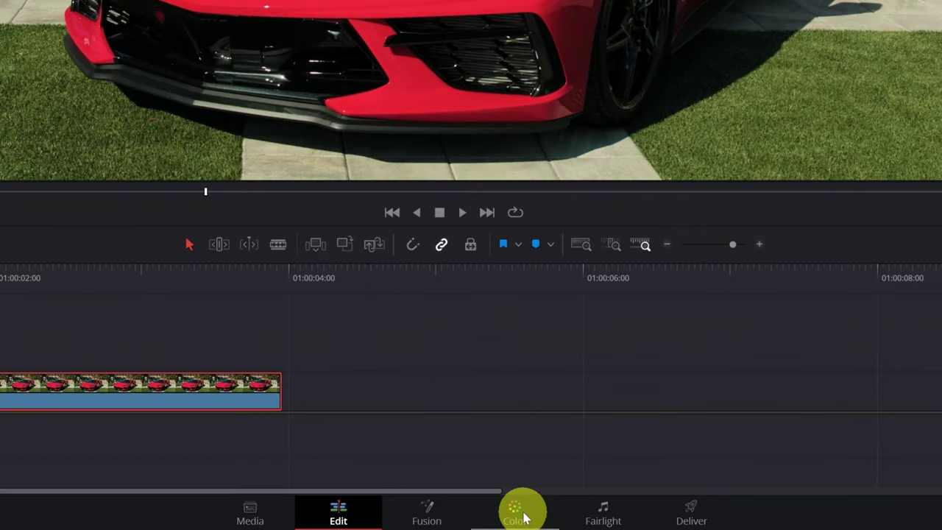
Switch to the Color page and show the Color Warper's 6x6 hue–saturation grid in HSP mode
{"action": "left_click", "coordinate": [524, 518]}
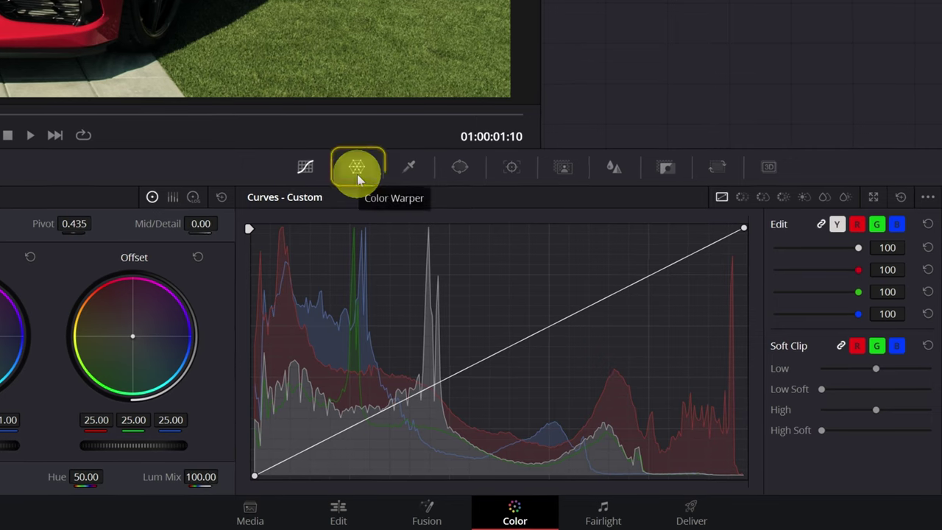
{"action": "left_click", "coordinate": [357, 169]}
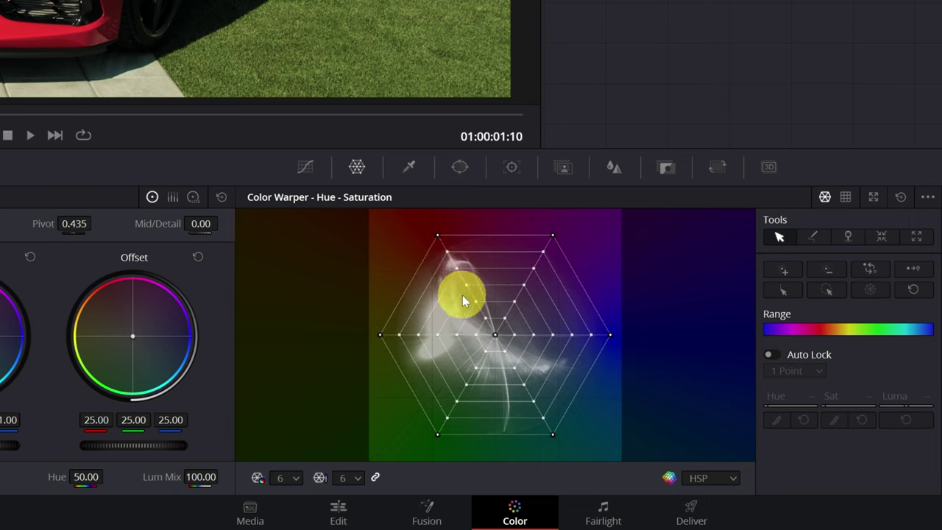
{"action": "left_click_drag", "start_coordinate": [452, 280], "coordinate": [440, 237]}
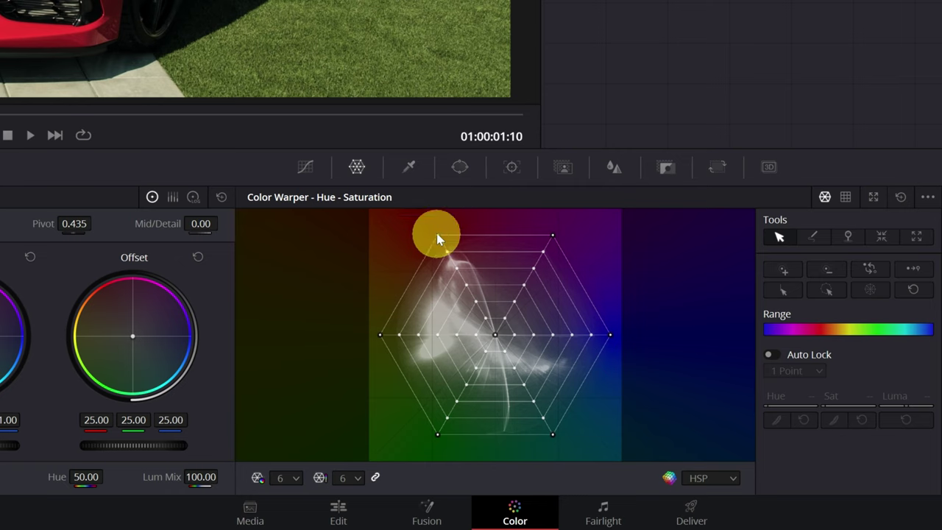
{"action": "left_click_drag", "start_coordinate": [429, 226], "coordinate": [452, 254]}
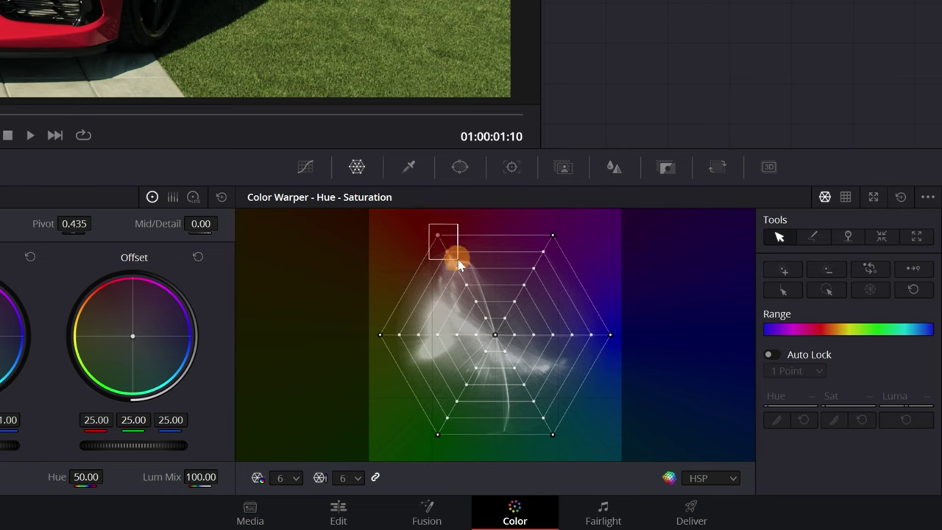
{"action": "left_click_drag", "start_coordinate": [457, 263], "coordinate": [456, 262]}
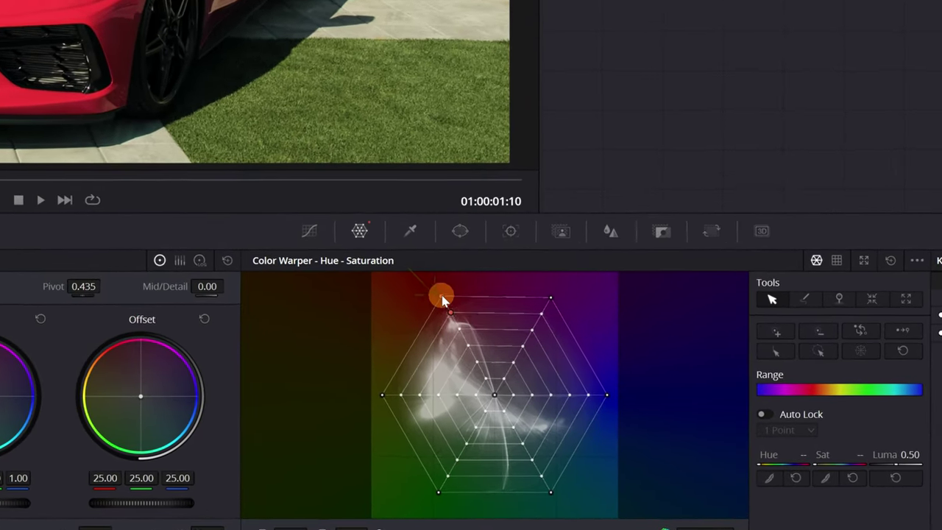
{"action": "left_click_drag", "start_coordinate": [439, 298], "coordinate": [454, 349]}
{"action": "key", "text": "ctrl+z"}
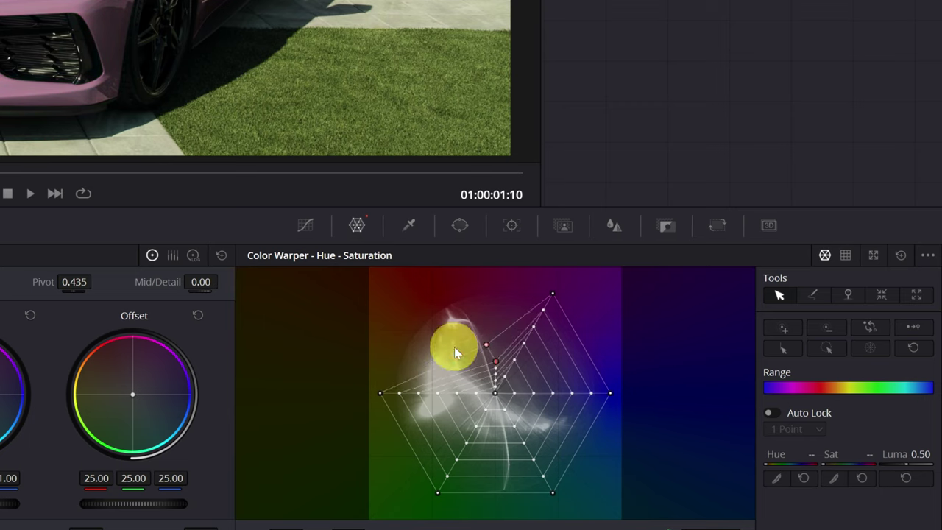
{"action": "key", "text": "ctrl+z"}
{"action": "left_click", "coordinate": [466, 343]}
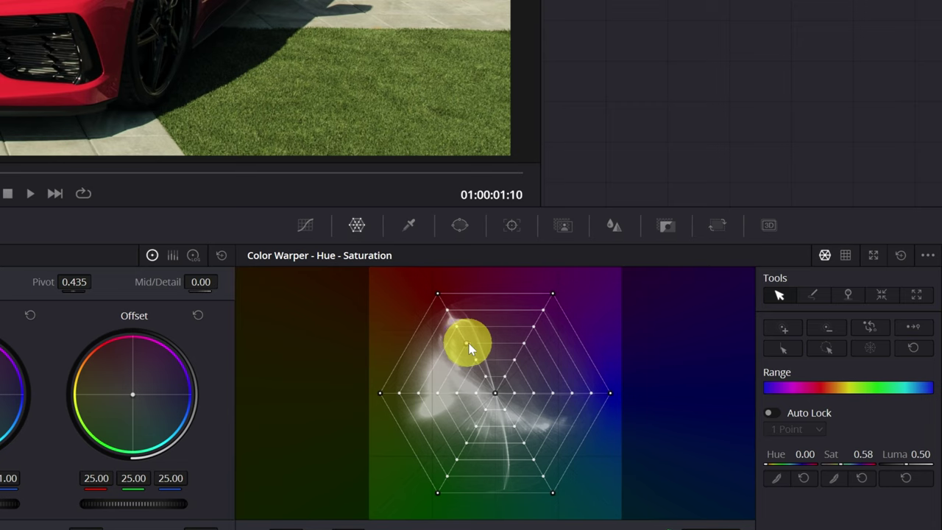
{"action": "left_click_drag", "start_coordinate": [469, 347], "coordinate": [500, 449]}
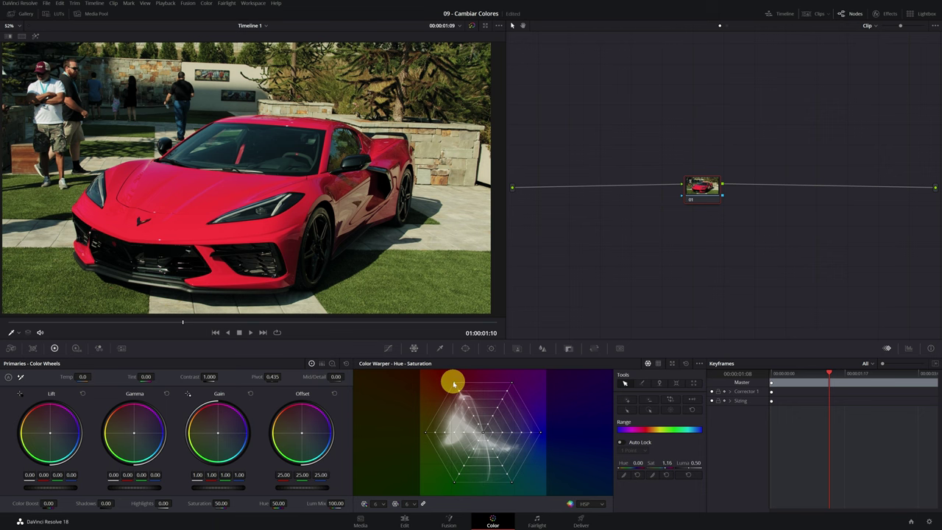
{"action": "mouse_move", "coordinate": [465, 396]}
{"action": "left_mouse_down"}
{"action": "mouse_move", "coordinate": [469, 409]}
{"action": "mouse_move", "coordinate": [508, 429]}
{"action": "left_mouse_up"}
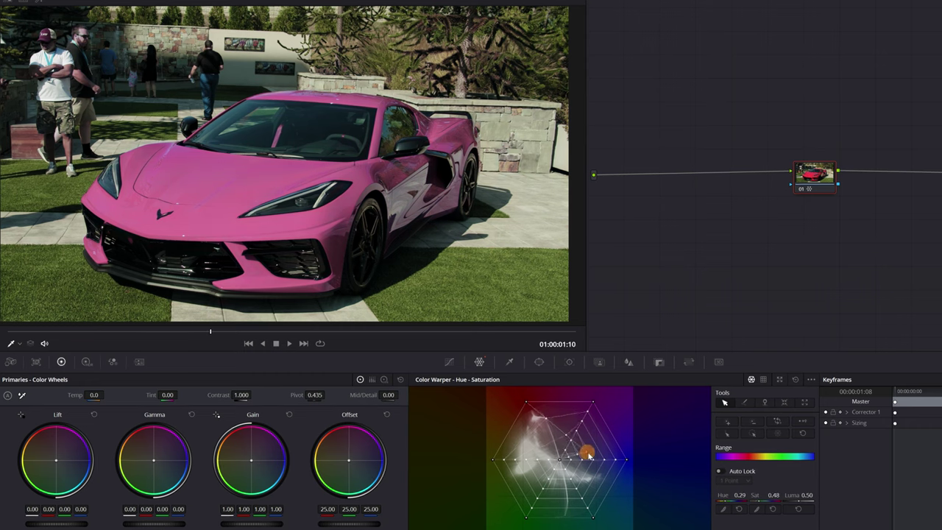
{"action": "left_click_drag", "start_coordinate": [589, 457], "coordinate": [605, 461]}
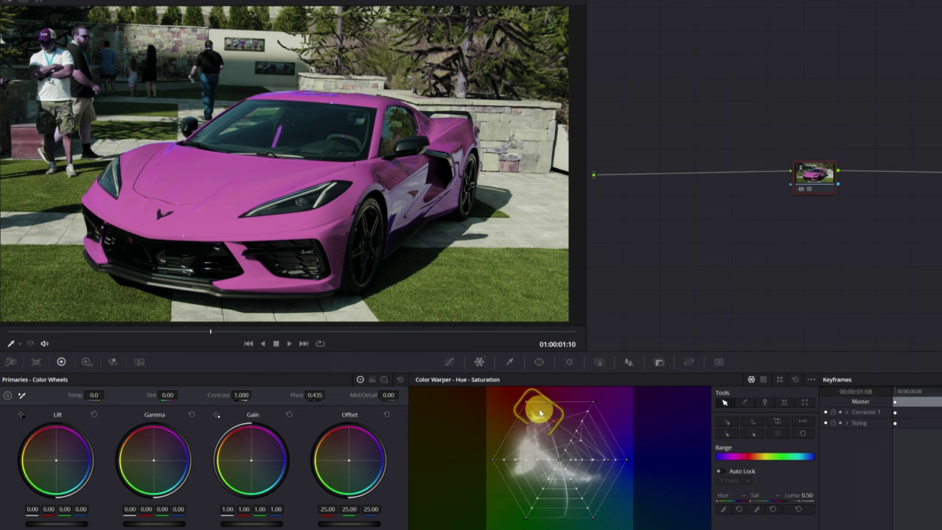
{"action": "key", "text": "ctrl+z"}
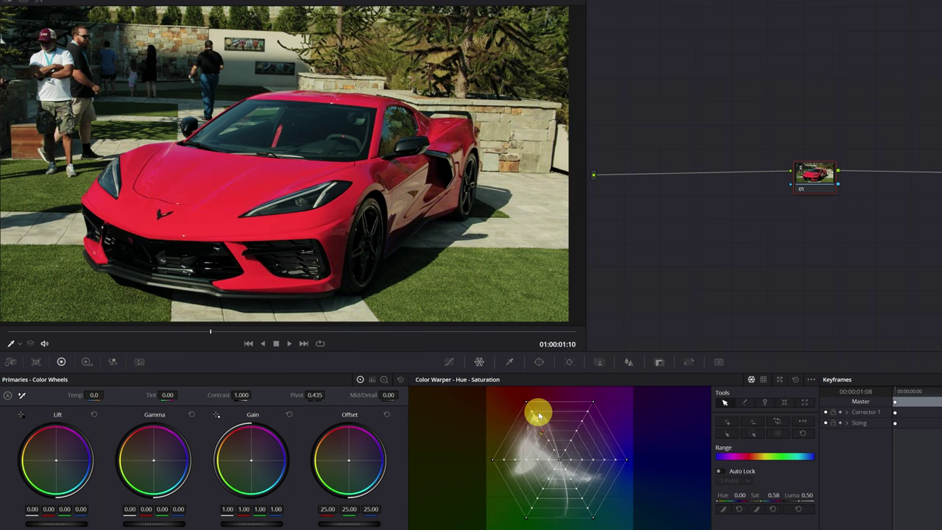
{"action": "left_click_drag", "start_coordinate": [528, 404], "coordinate": [626, 471]}
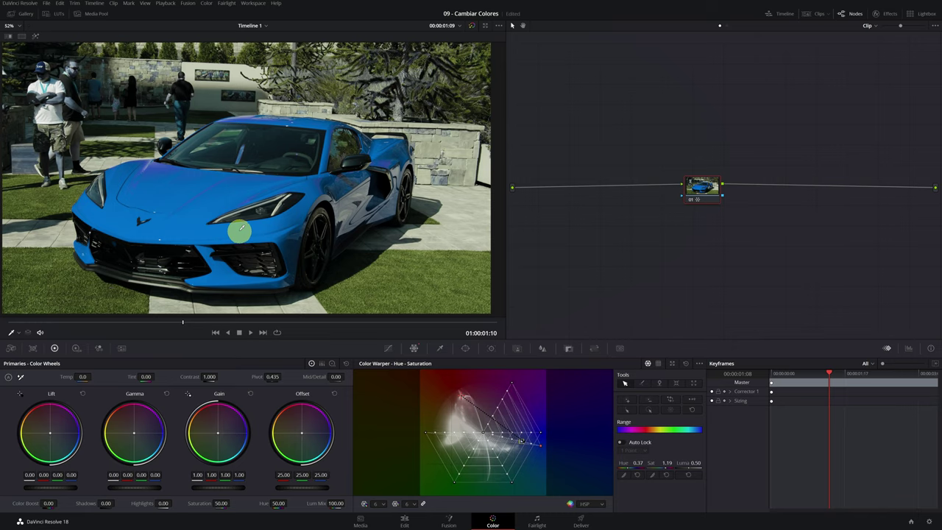
{"action": "scroll", "coordinate": [106, 116], "scroll_direction": "up", "scroll_amount": 6}
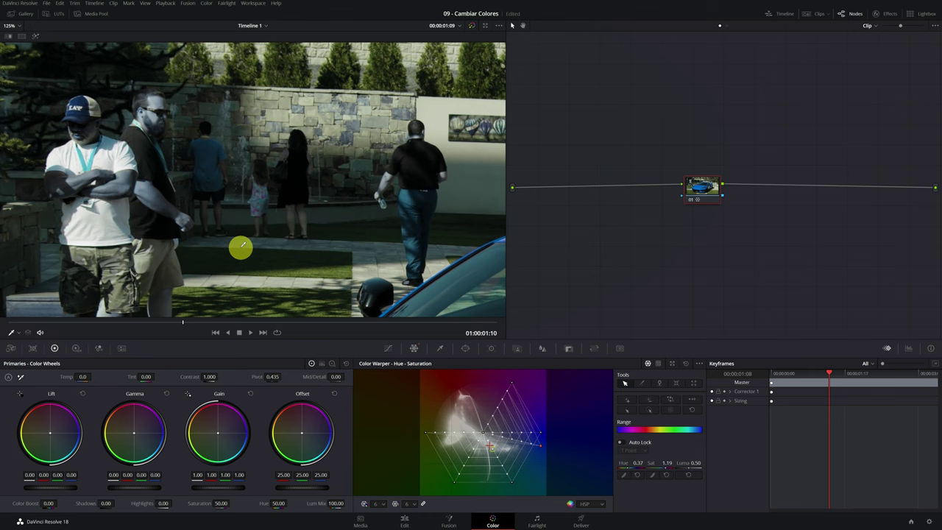
{"action": "scroll", "coordinate": [242, 246], "scroll_direction": "down", "scroll_amount": 5}
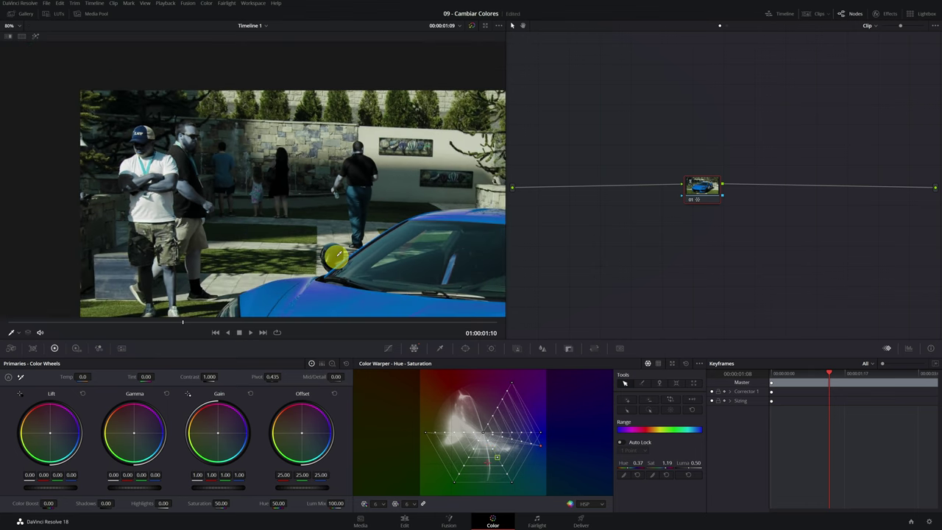
{"action": "scroll", "coordinate": [220, 199], "scroll_direction": "down", "scroll_amount": 4}
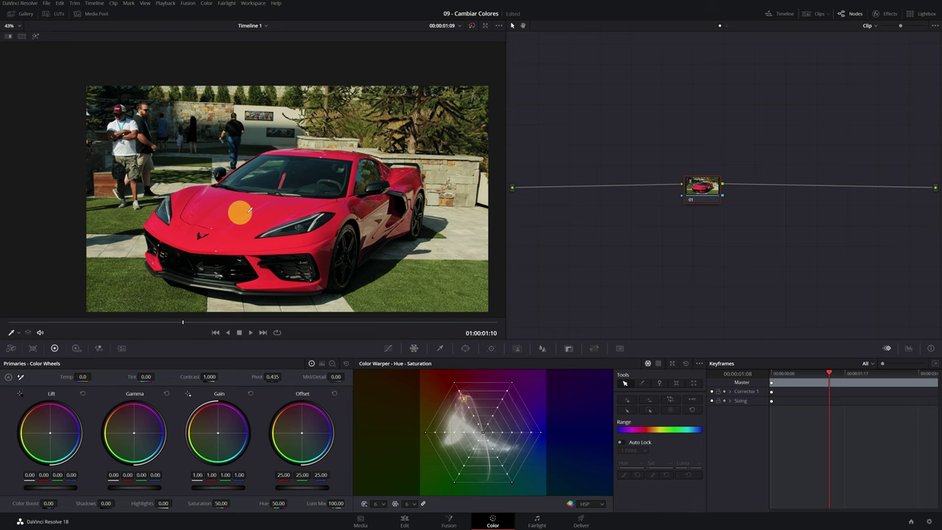
{"action": "scroll", "coordinate": [250, 211], "scroll_direction": "up", "scroll_amount": 2}
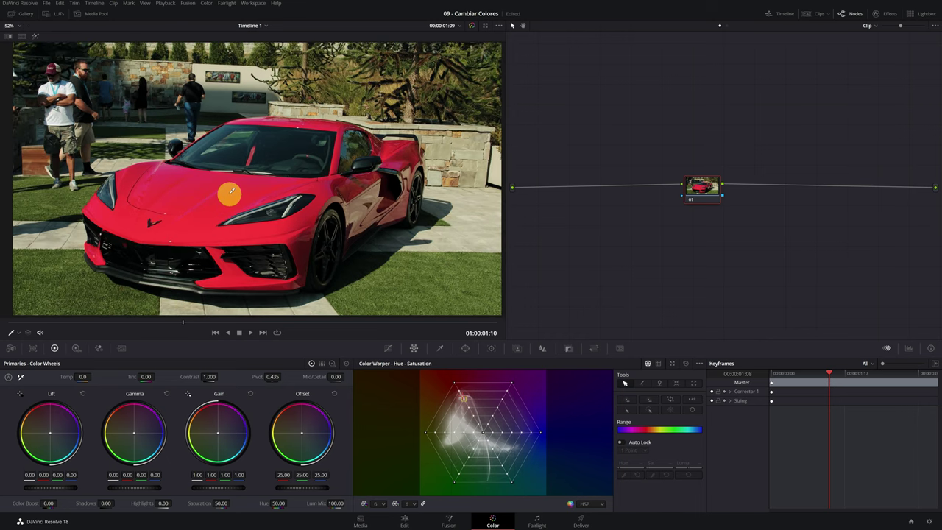
Set the viewer overlay to Qualifier and sample the hood's red, dragging it toward orange
{"action": "left_click", "coordinate": [18, 331]}
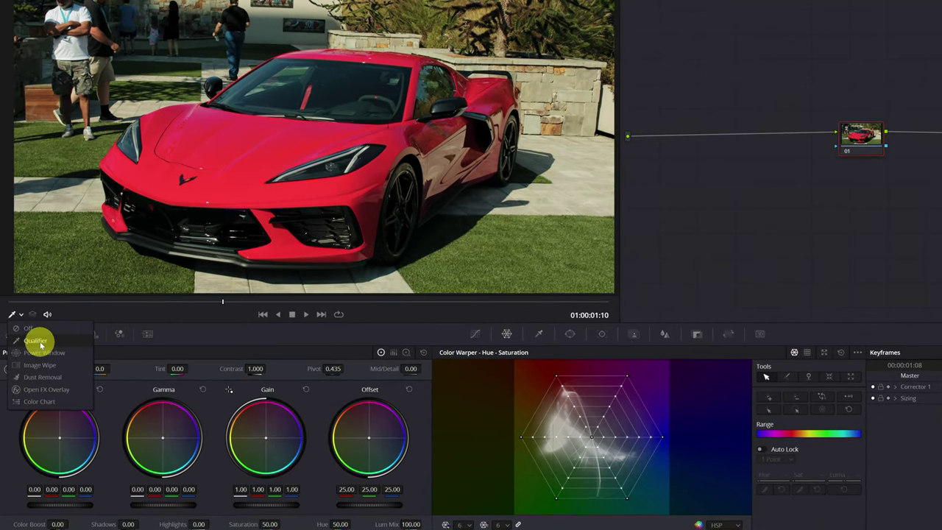
{"action": "left_click", "coordinate": [34, 341]}
{"action": "left_click", "coordinate": [267, 145]}
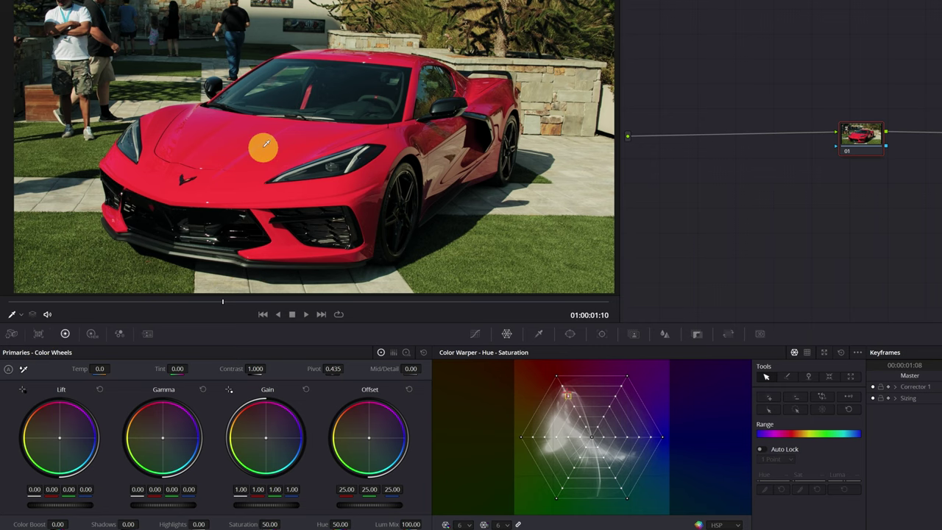
{"action": "left_click", "coordinate": [280, 145]}
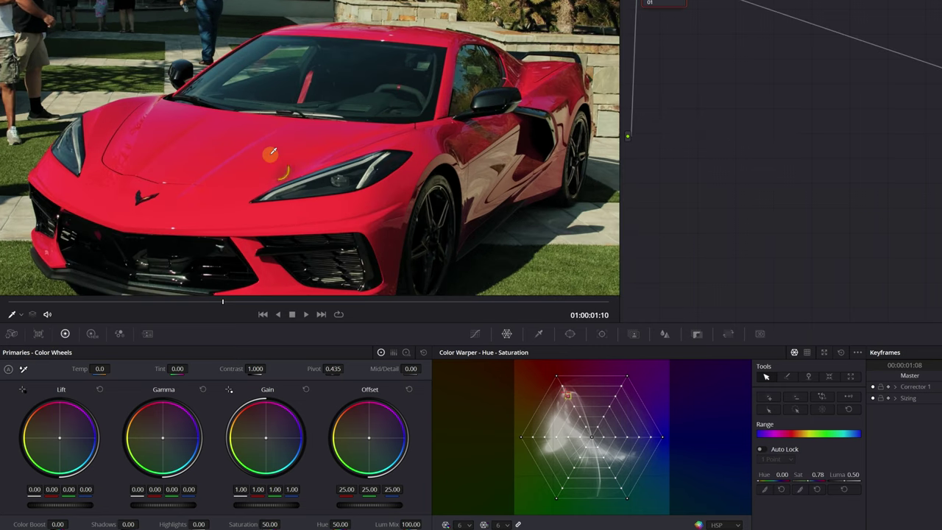
{"action": "left_click_drag", "start_coordinate": [273, 151], "coordinate": [241, 180]}
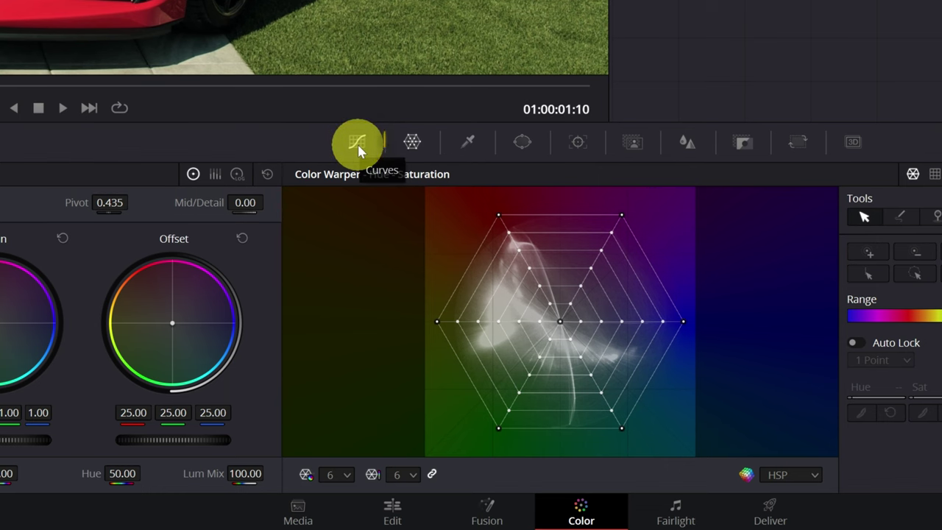
Rotate the reds by -131.69 in a Hue vs Hue curve, turning the Corvette green
{"action": "left_click", "coordinate": [358, 144]}
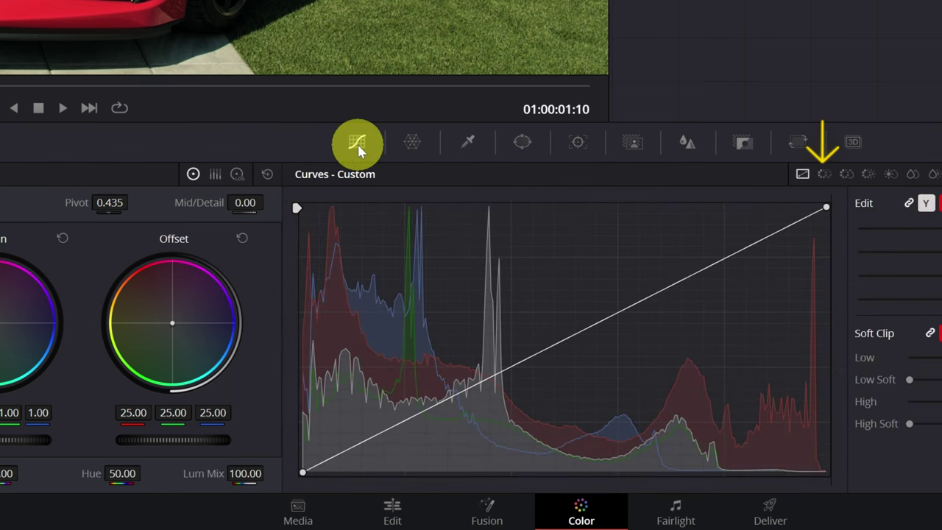
{"action": "left_click", "coordinate": [825, 176]}
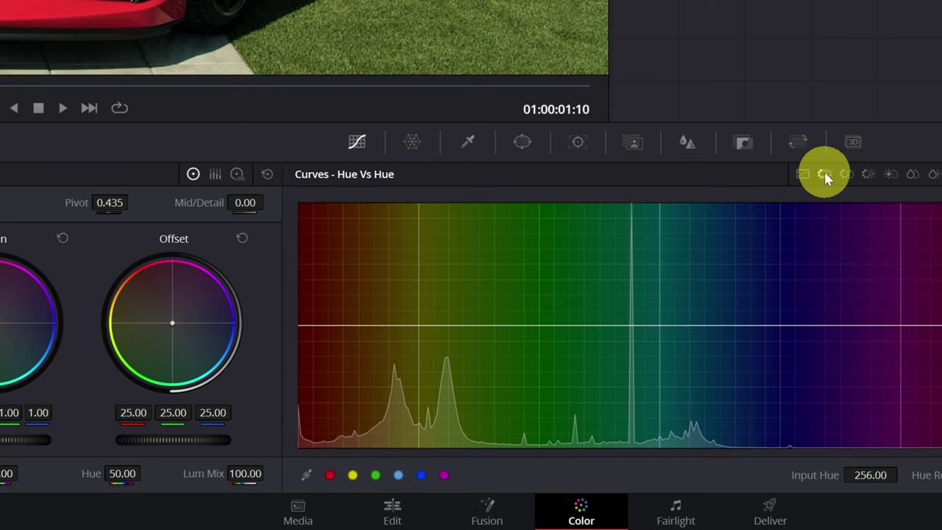
{"action": "left_click", "coordinate": [328, 475]}
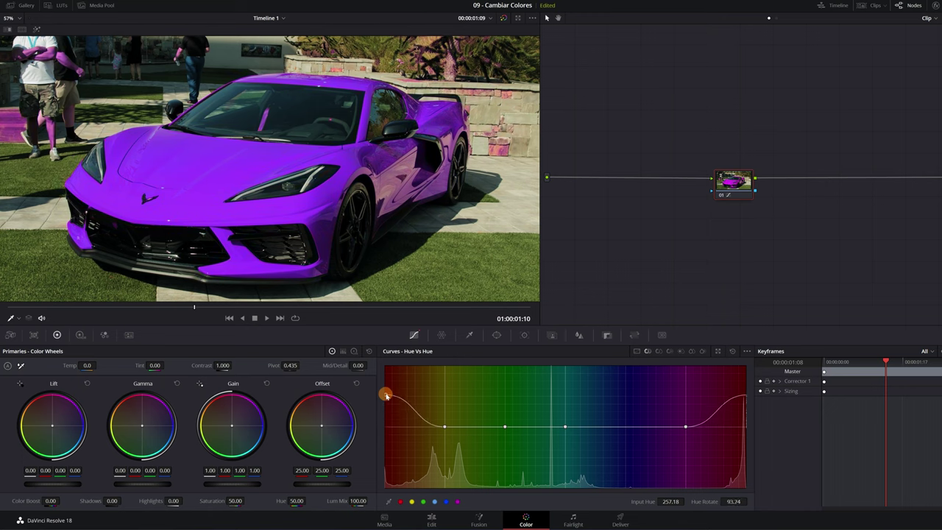
{"action": "left_click_drag", "start_coordinate": [386, 394], "coordinate": [382, 465]}
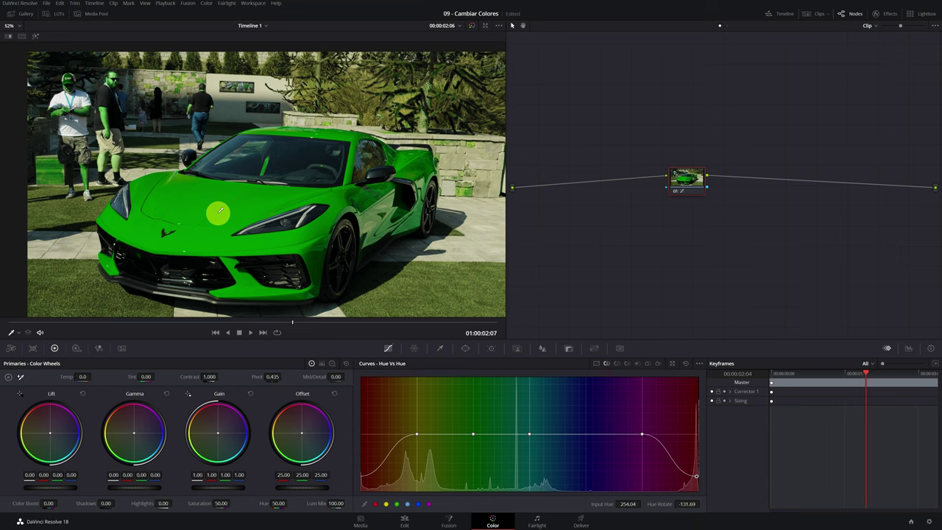
{"action": "scroll", "coordinate": [195, 179], "scroll_direction": "up", "scroll_amount": 5}
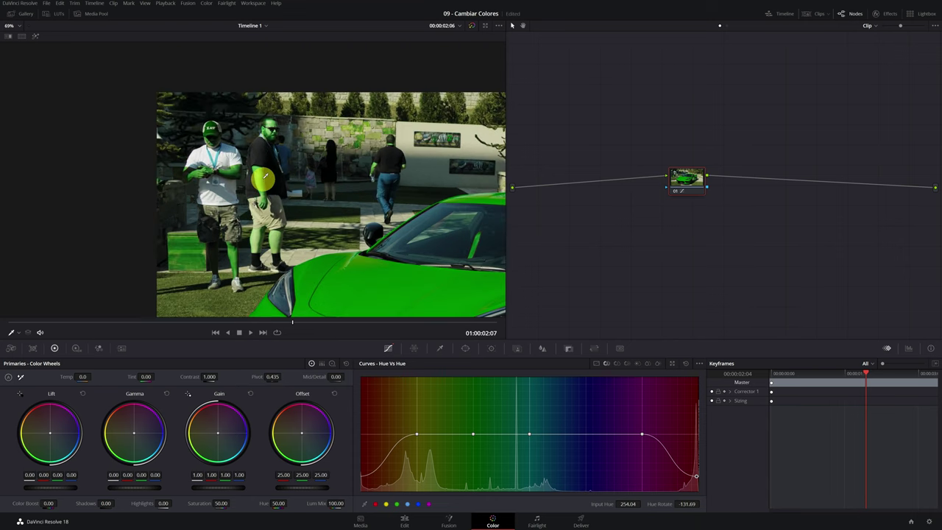
{"action": "scroll", "coordinate": [265, 177], "scroll_direction": "up", "scroll_amount": 3}
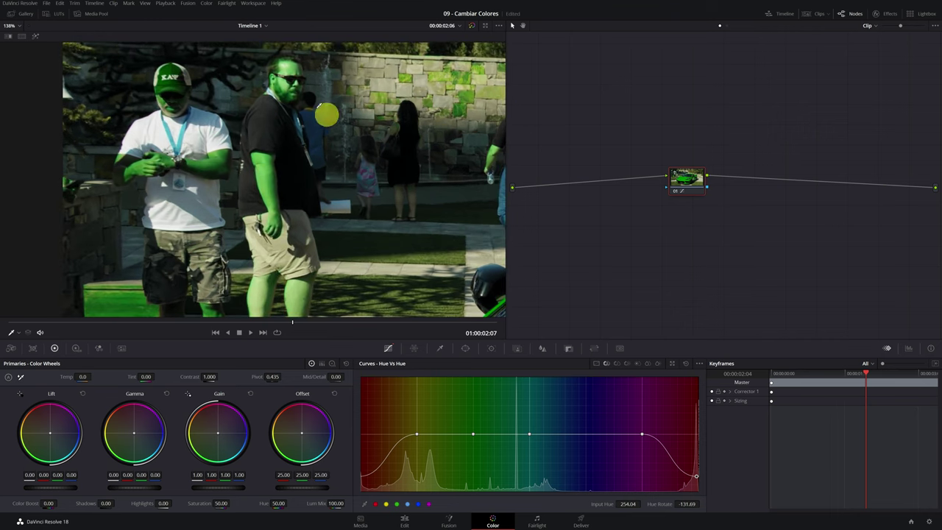
{"action": "scroll", "coordinate": [388, 229], "scroll_direction": "down", "scroll_amount": 3}
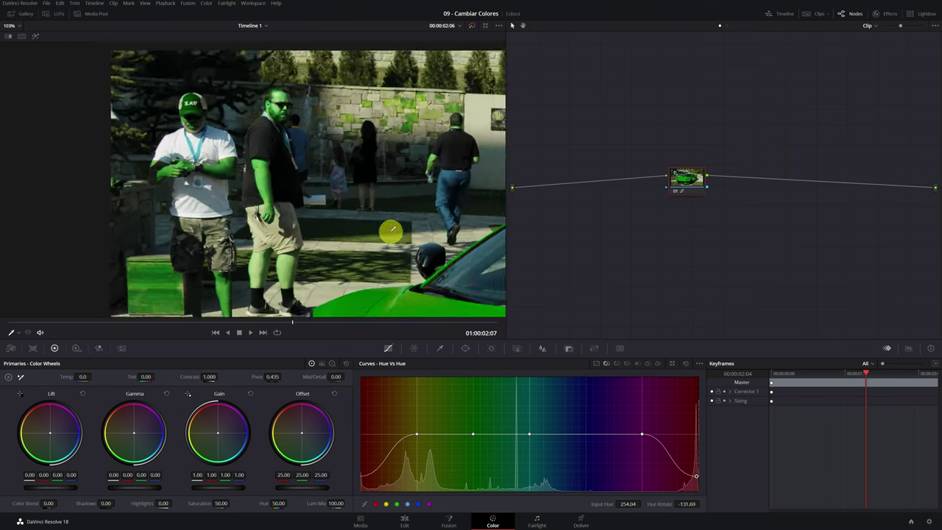
{"action": "scroll", "coordinate": [387, 234], "scroll_direction": "up", "scroll_amount": 2}
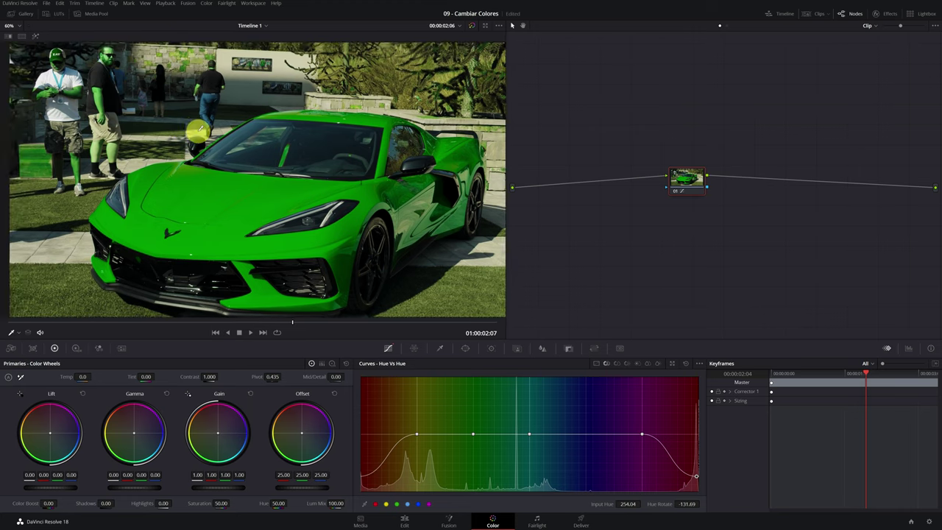
{"action": "scroll", "coordinate": [199, 129], "scroll_direction": "down", "scroll_amount": 3}
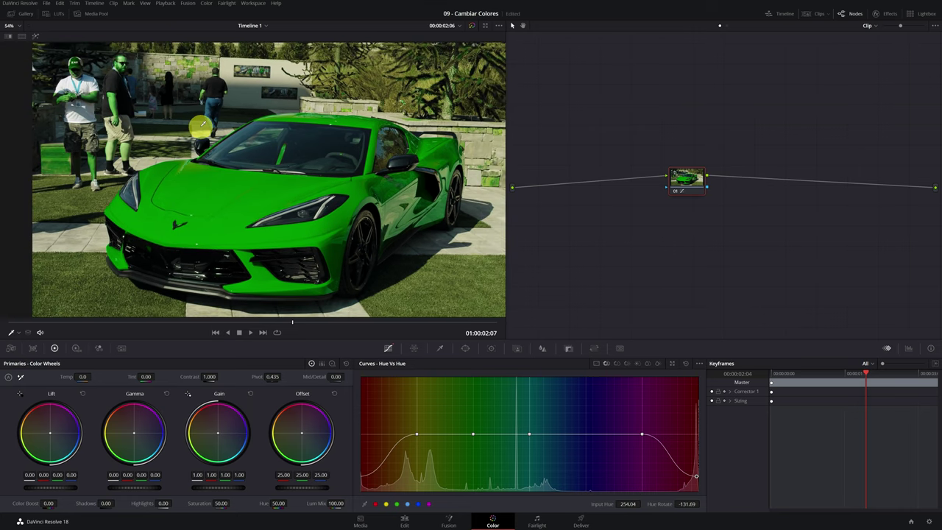
Add a Magic Mask object stroke on the Corvette and set mask quality to Better
{"action": "left_click", "coordinate": [516, 349]}
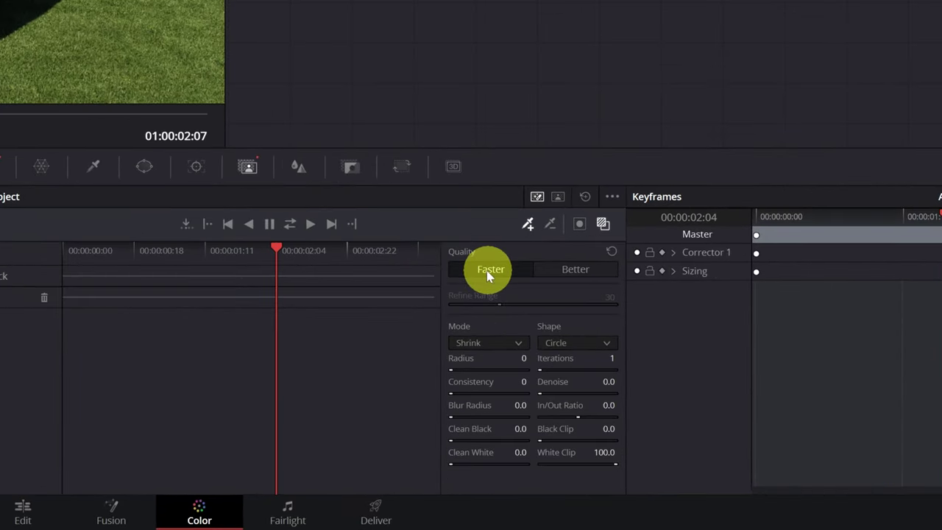
{"action": "left_click", "coordinate": [578, 271]}
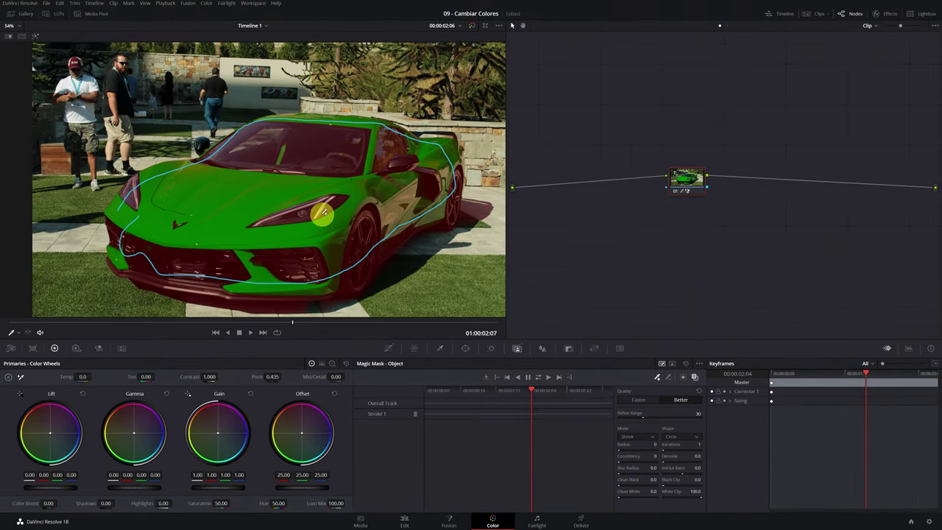
Drag the Hue vs Hue right point to preview orange and back to green, then return to Magic Mask
{"action": "scroll", "coordinate": [239, 198], "scroll_direction": "up", "scroll_amount": 2}
{"action": "scroll", "coordinate": [239, 197], "scroll_direction": "up", "scroll_amount": 3}
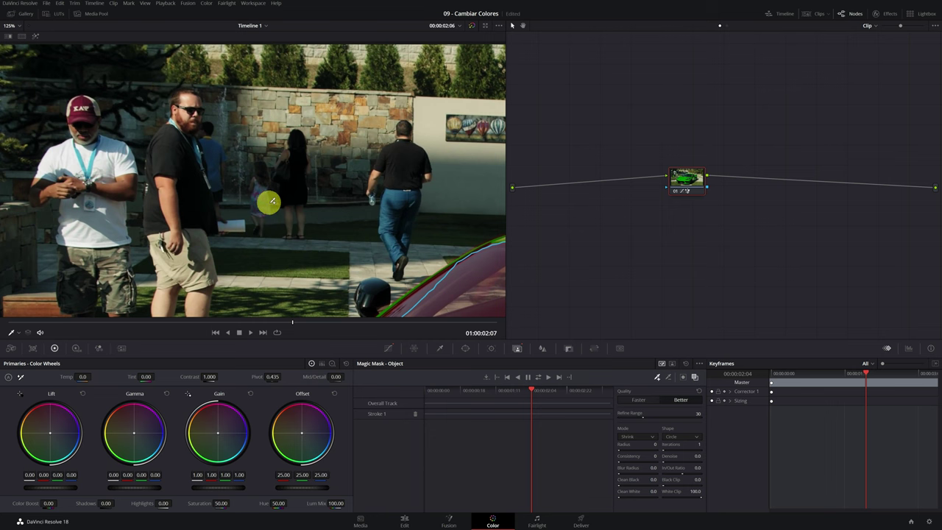
{"action": "scroll", "coordinate": [268, 202], "scroll_direction": "down", "scroll_amount": 3}
{"action": "scroll", "coordinate": [215, 118], "scroll_direction": "down", "scroll_amount": 2}
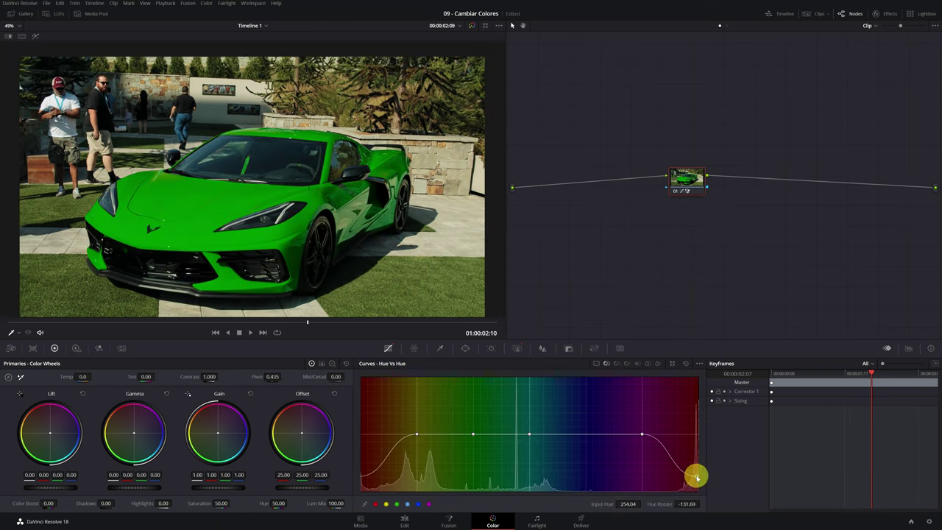
{"action": "left_click_drag", "start_coordinate": [696, 477], "coordinate": [680, 402]}
{"action": "left_click_drag", "start_coordinate": [678, 437], "coordinate": [674, 483]}
{"action": "left_click", "coordinate": [517, 348]}
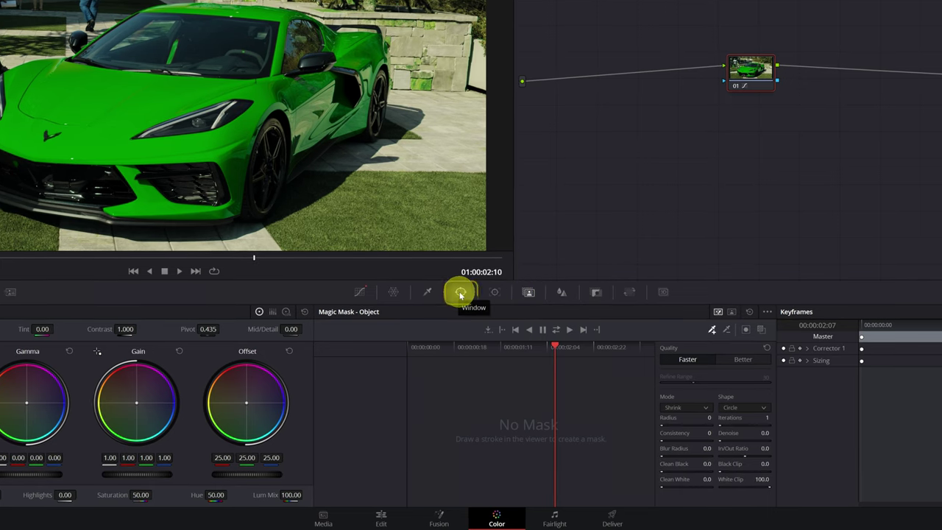
Add a Curve (pen) power window to the node
{"action": "left_click", "coordinate": [461, 293]}
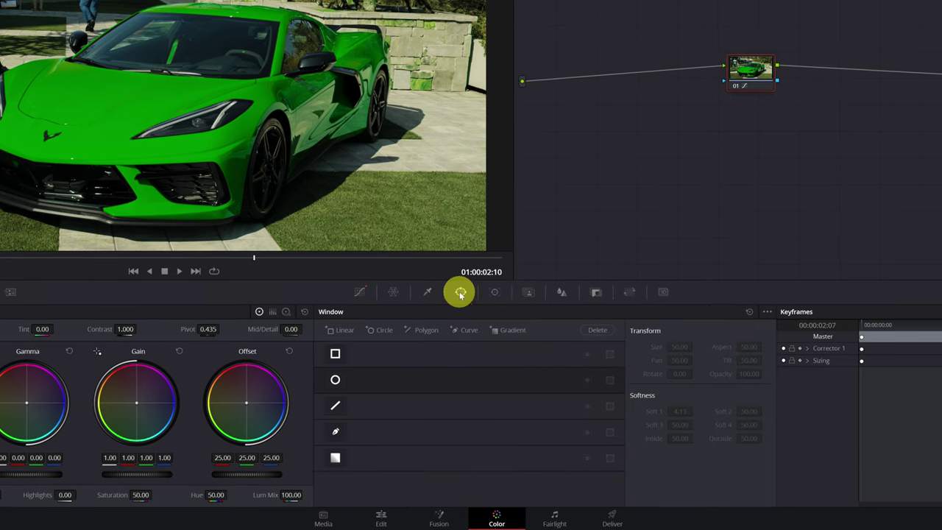
{"action": "left_click", "coordinate": [337, 435]}
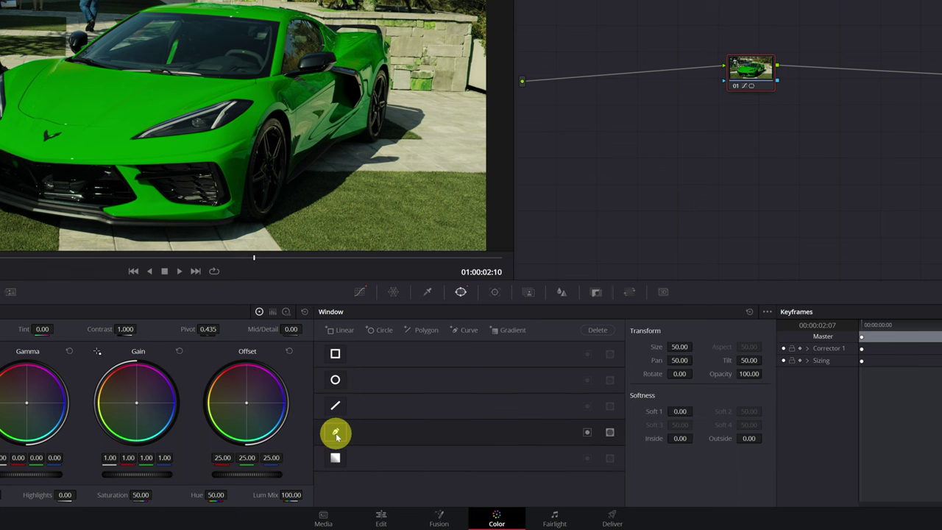
{"action": "scroll", "coordinate": [184, 155], "scroll_direction": "up", "scroll_amount": 4}
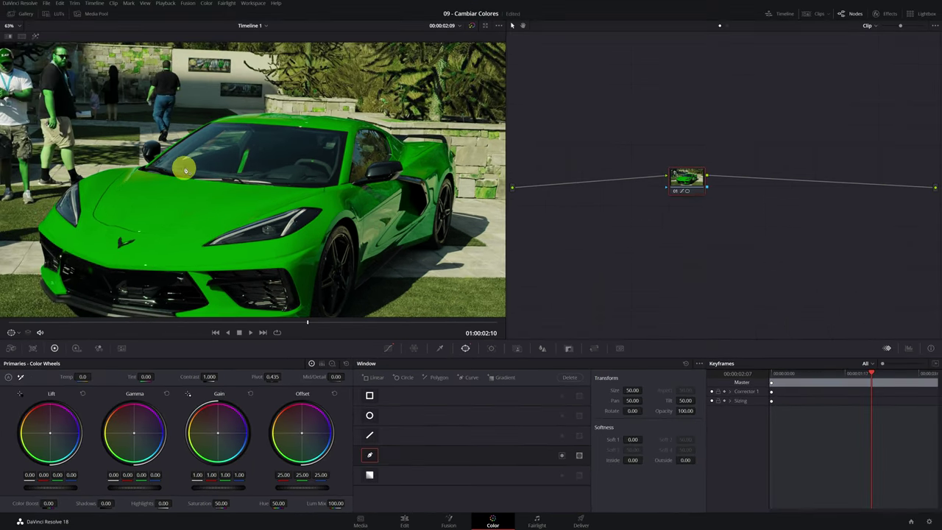
{"action": "scroll", "coordinate": [170, 171], "scroll_direction": "up", "scroll_amount": 4}
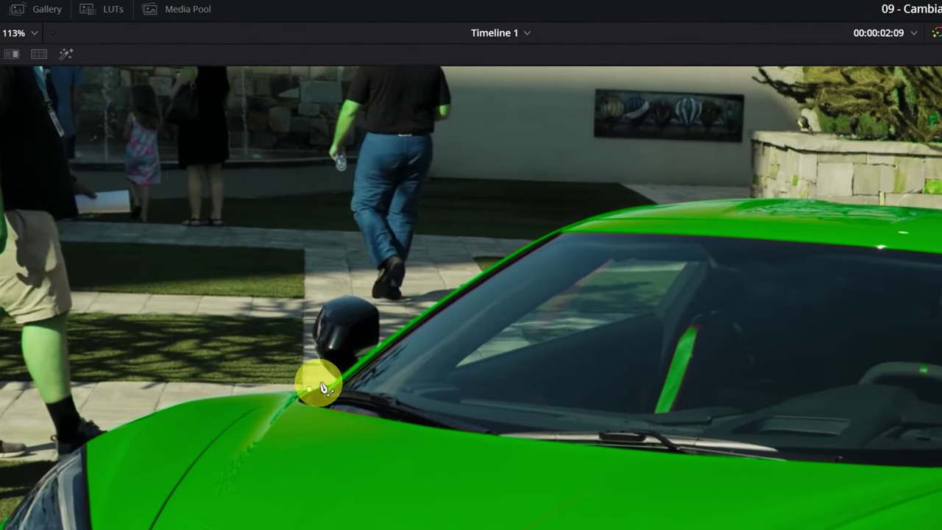
Trace the window along the Corvette's windshield, roofline, rear deck, spoiler, sill and front lip
{"action": "left_click", "coordinate": [262, 330]}
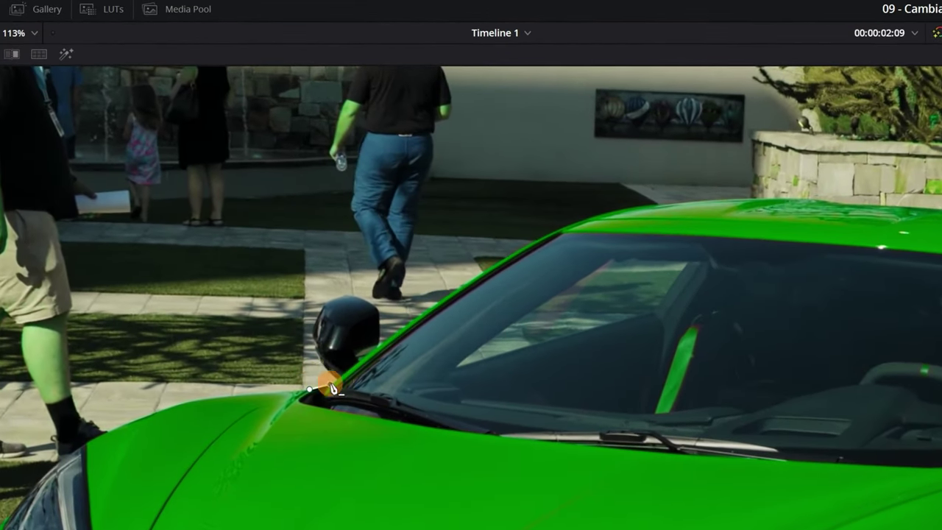
{"action": "left_click", "coordinate": [435, 301]}
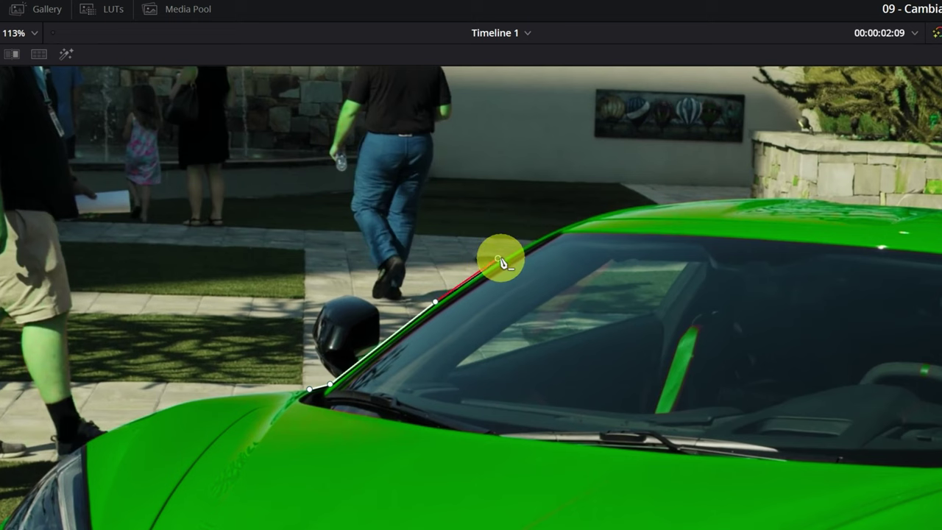
{"action": "left_click", "coordinate": [501, 256]}
{"action": "left_click", "coordinate": [583, 221]}
{"action": "left_click", "coordinate": [626, 209]}
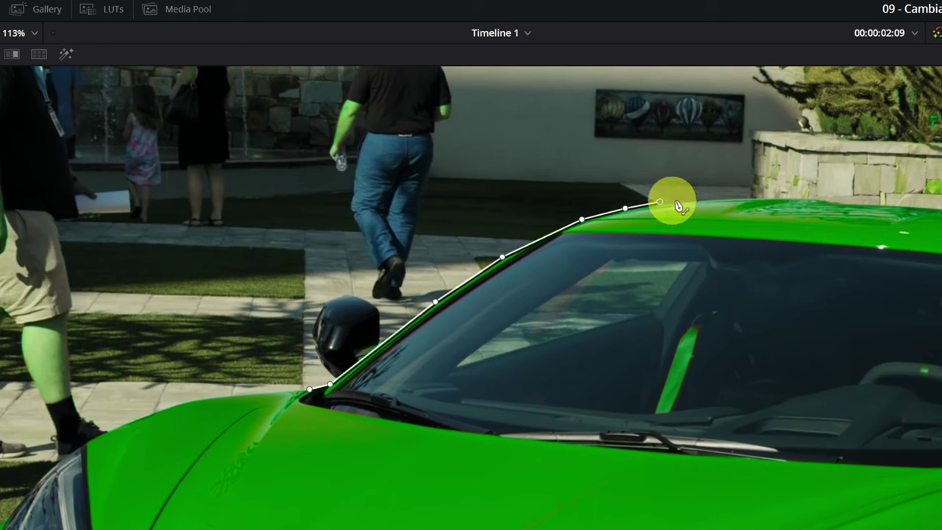
{"action": "left_click", "coordinate": [738, 199]}
{"action": "left_click", "coordinate": [893, 204]}
{"action": "left_click", "coordinate": [550, 219]}
{"action": "left_click", "coordinate": [661, 235]}
{"action": "left_click", "coordinate": [750, 272]}
{"action": "left_click", "coordinate": [817, 313]}
{"action": "left_click", "coordinate": [690, 174]}
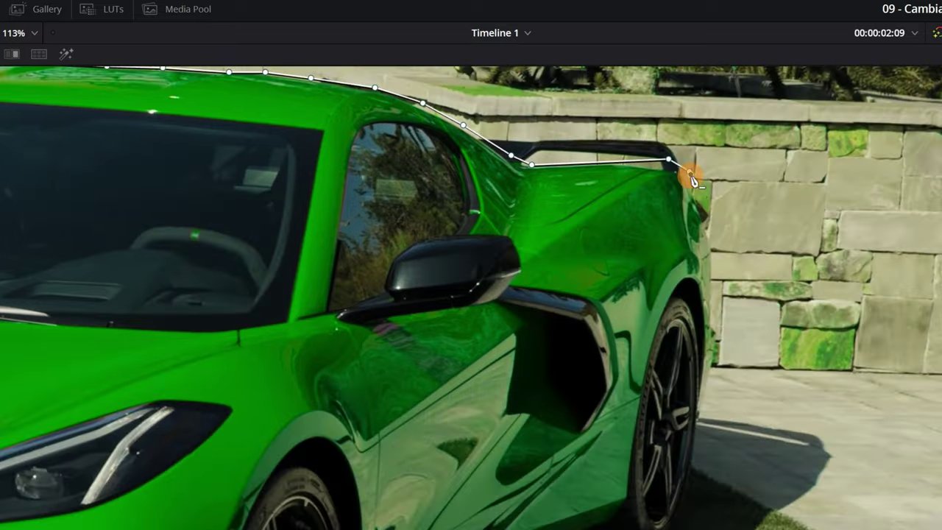
{"action": "left_click", "coordinate": [715, 299]}
{"action": "left_click", "coordinate": [669, 515]}
{"action": "left_click", "coordinate": [664, 267]}
{"action": "left_click", "coordinate": [569, 360]}
{"action": "left_click", "coordinate": [873, 368]}
{"action": "left_click", "coordinate": [665, 399]}
{"action": "left_click", "coordinate": [437, 405]}
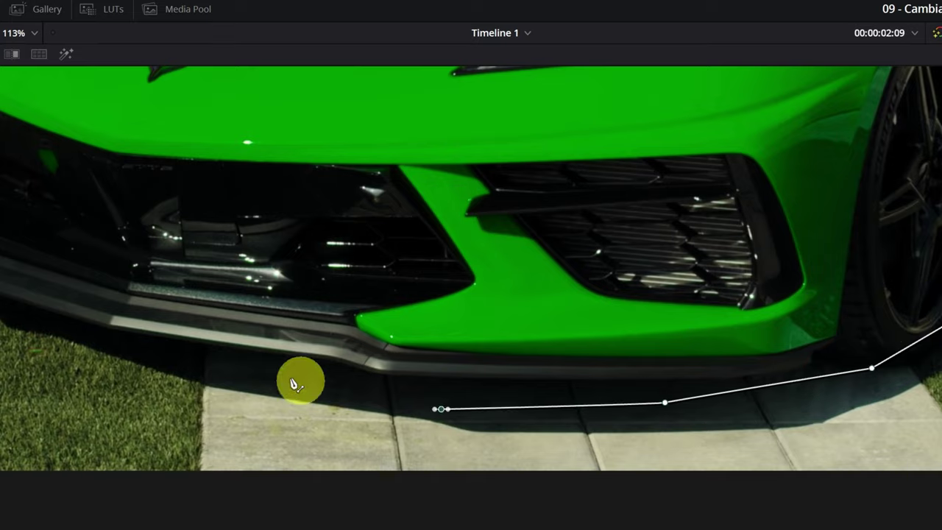
Continue the outline around the bumper and hood edge, closing it on the first point
{"action": "scroll", "coordinate": [299, 380], "scroll_direction": "down", "scroll_amount": 3}
{"action": "left_click", "coordinate": [185, 340]}
{"action": "left_click", "coordinate": [141, 319]}
{"action": "left_click", "coordinate": [61, 264]}
{"action": "left_click", "coordinate": [39, 120]}
{"action": "left_click", "coordinate": [286, 307]}
{"action": "left_click", "coordinate": [300, 296]}
{"action": "left_click", "coordinate": [322, 262]}
{"action": "left_click", "coordinate": [343, 235]}
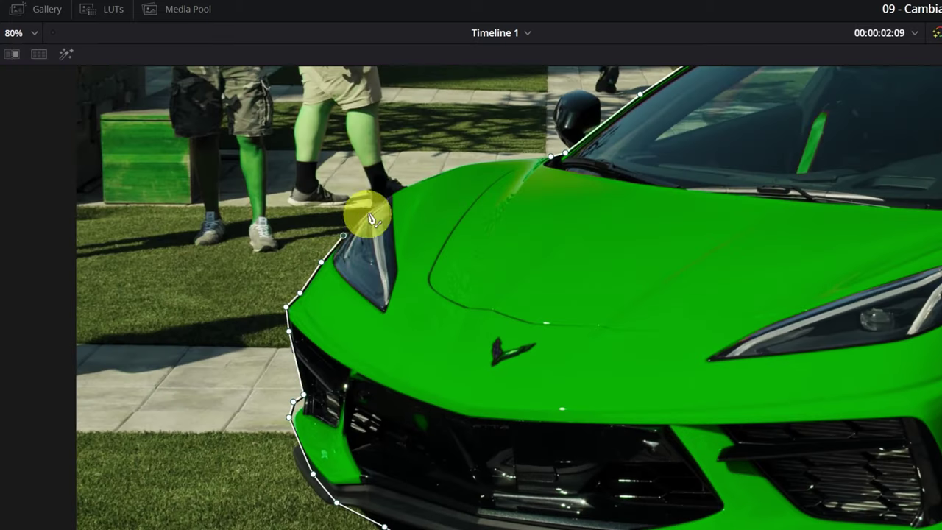
{"action": "left_click", "coordinate": [372, 208]}
{"action": "left_click", "coordinate": [401, 187]}
{"action": "left_click", "coordinate": [447, 168]}
{"action": "left_click", "coordinate": [480, 160]}
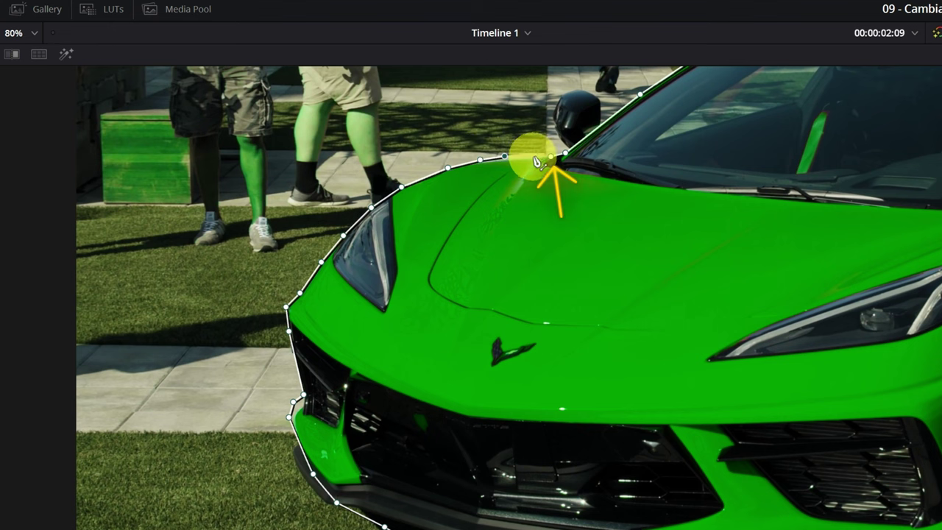
{"action": "left_click", "coordinate": [503, 156]}
{"action": "left_click", "coordinate": [551, 156]}
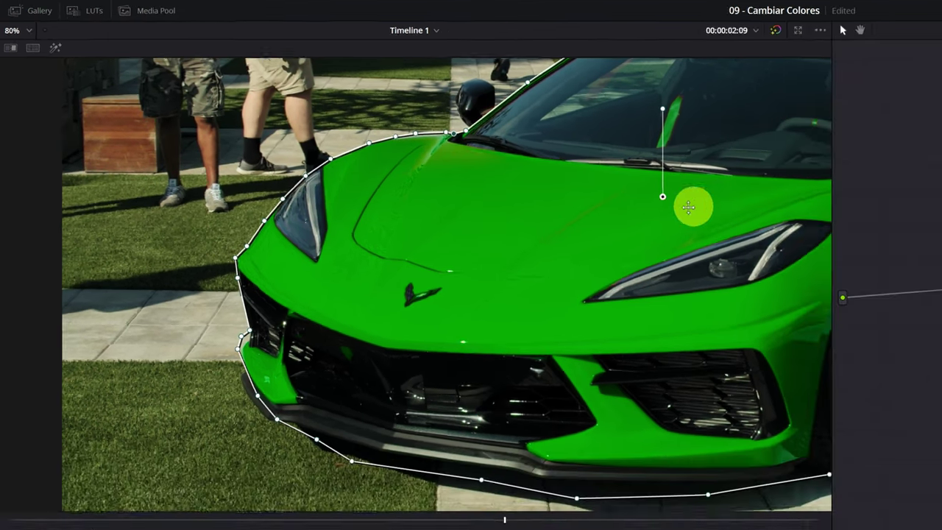
{"action": "scroll", "coordinate": [692, 220], "scroll_direction": "down", "scroll_amount": 2}
Pan the viewer and scrub back to the first frame to check the curve window
{"action": "scroll", "coordinate": [289, 173], "scroll_direction": "down", "scroll_amount": 1}
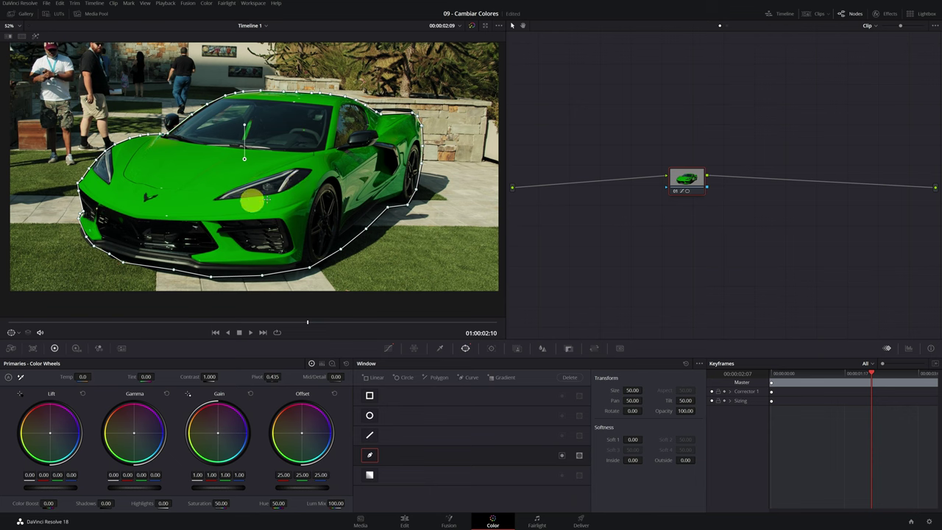
{"action": "left_click_drag", "start_coordinate": [88, 100], "coordinate": [208, 112]}
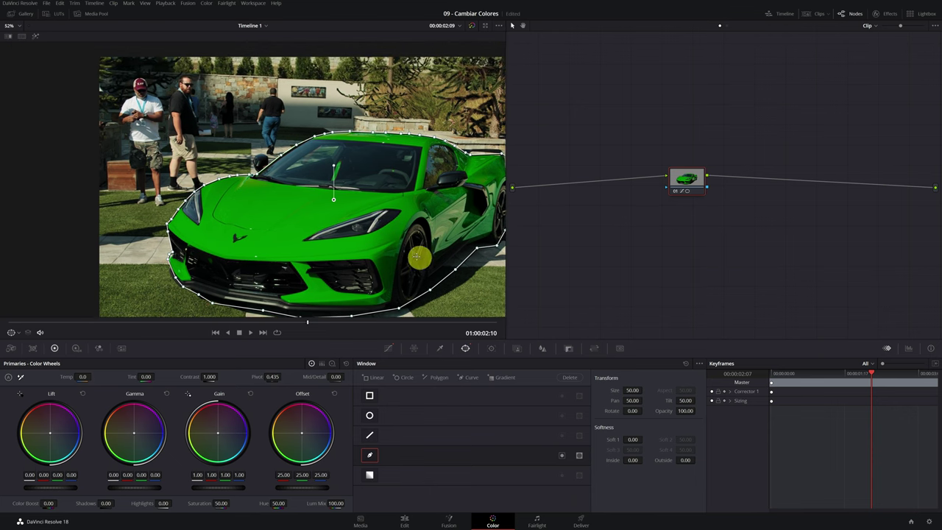
{"action": "left_click_drag", "start_coordinate": [419, 257], "coordinate": [291, 218]}
{"action": "left_click_drag", "start_coordinate": [370, 326], "coordinate": [4, 313]}
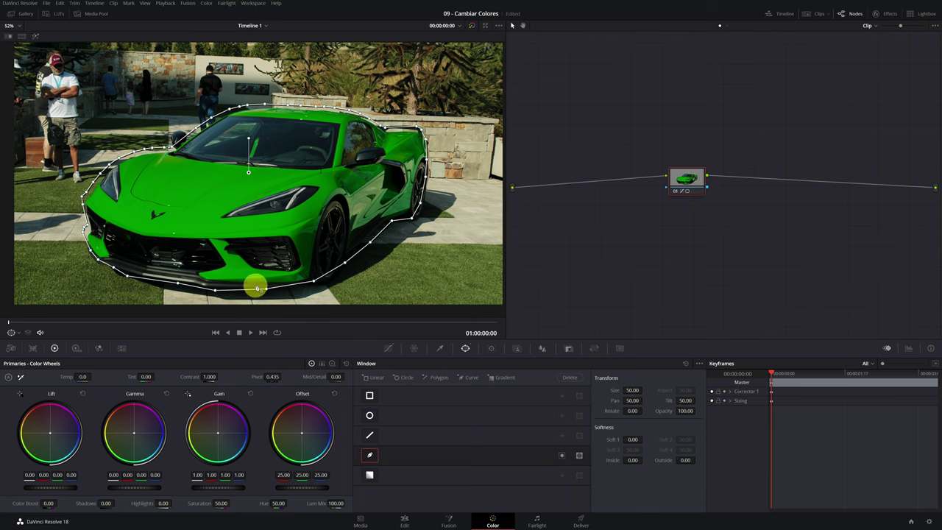
Track the car's curve window forward and backward from mid-clip with the Window tracker
{"action": "left_click", "coordinate": [492, 350]}
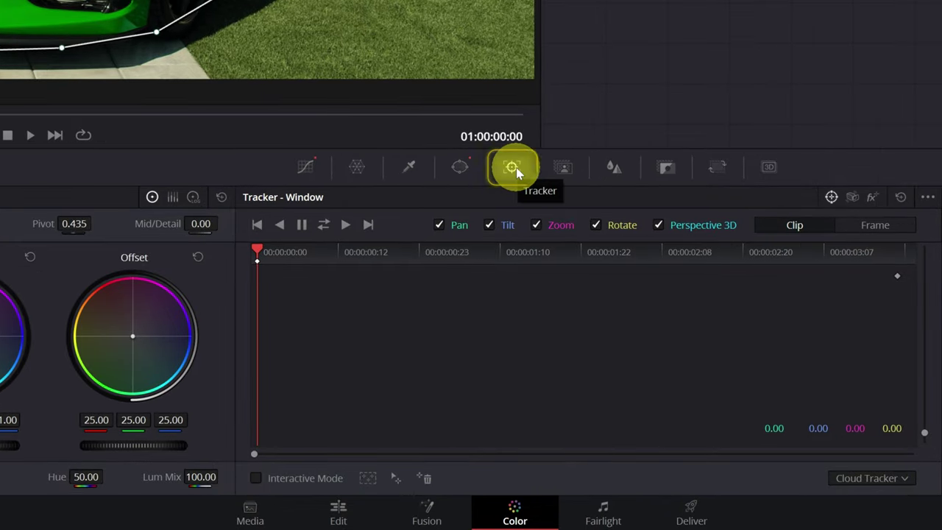
{"action": "left_click", "coordinate": [324, 225]}
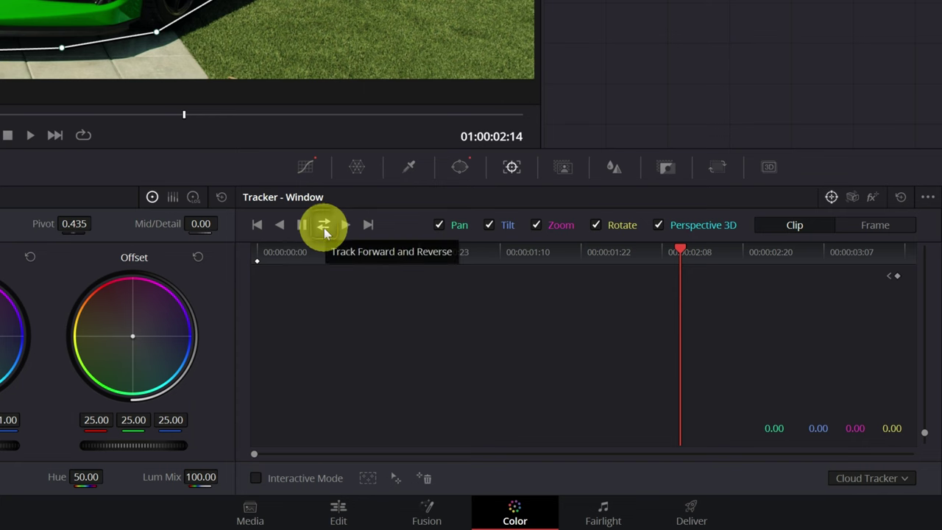
{"action": "left_click", "coordinate": [324, 229]}
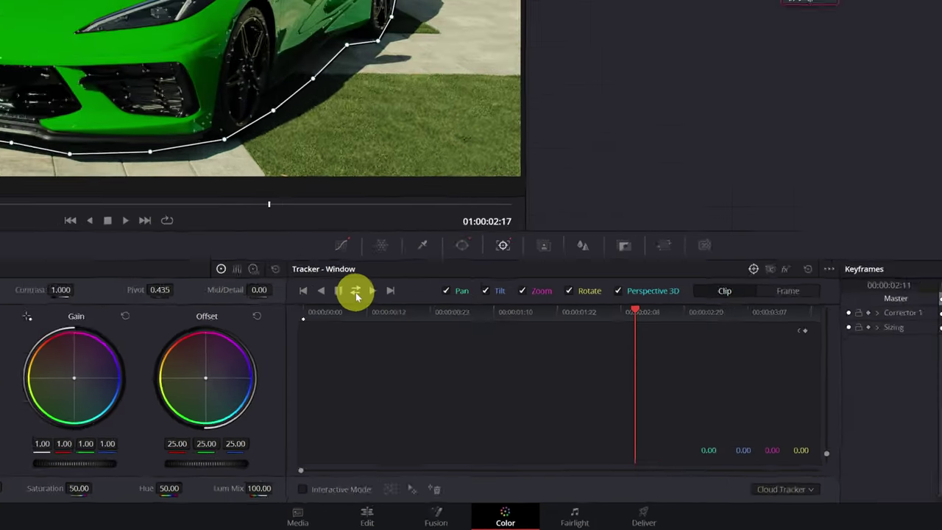